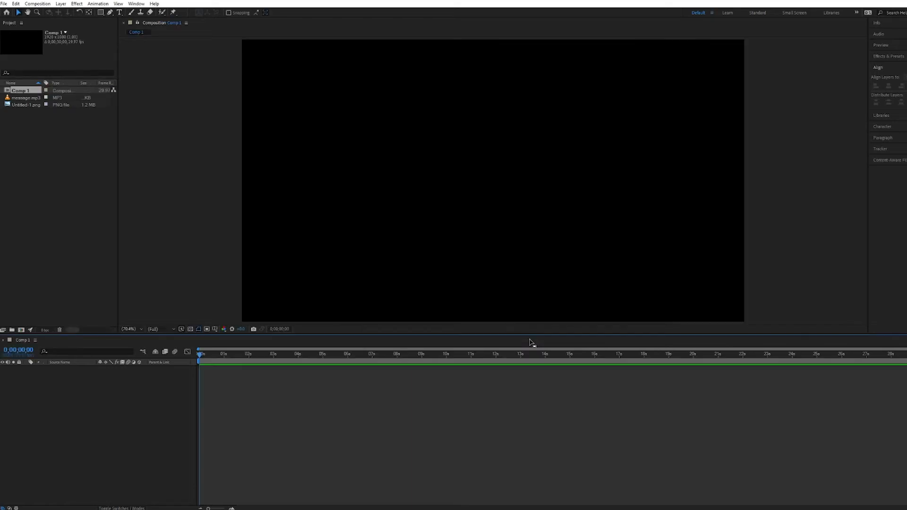
- Add message.mp3 and Untitled-1.png to Comp 1 and scale the image down proportionally to about half the frame height
left_click_drag(43, 142, 134, 436)
left_click(80, 370)
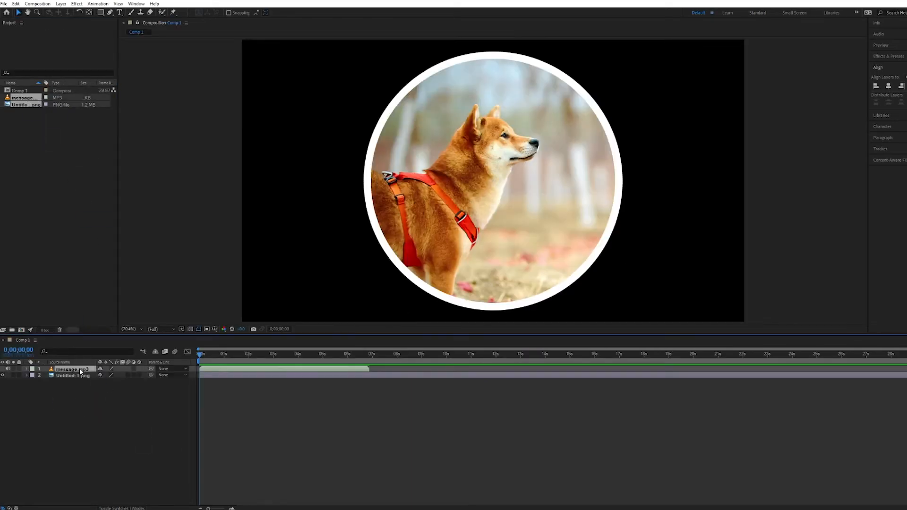
left_click(446, 256)
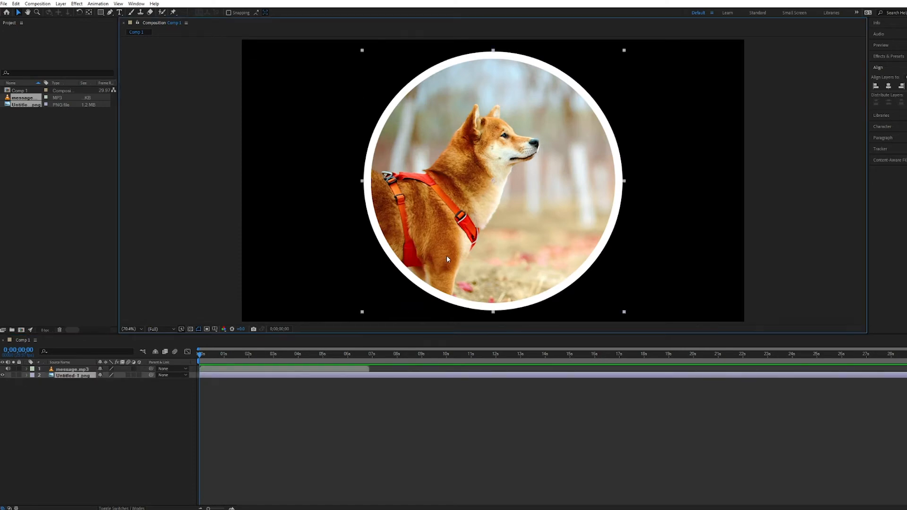
left_click(375, 66)
left_click(404, 88)
left_click_drag(362, 50, 415, 94)
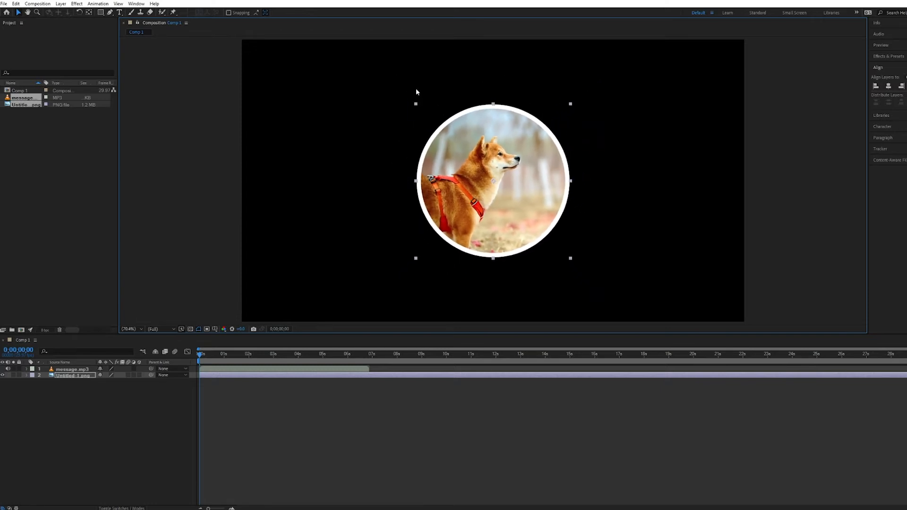
left_click(116, 394)
- Convert the audio of the message.mp3 layer to keyframes
left_click(82, 370)
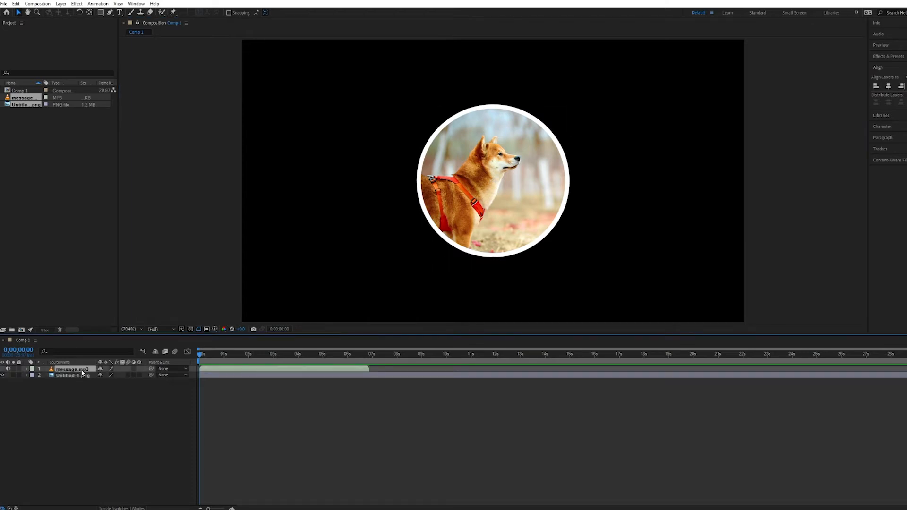
right_click(82, 373)
mouse_move(127, 279)
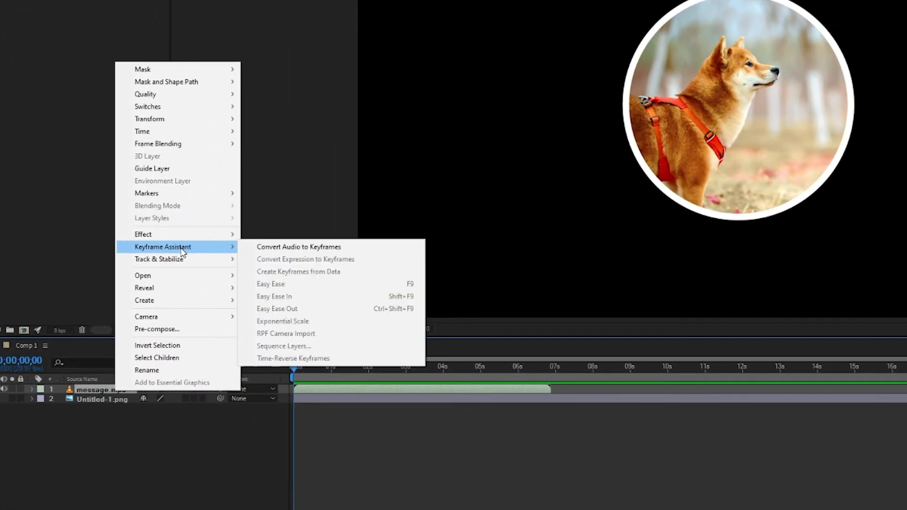
left_click(273, 248)
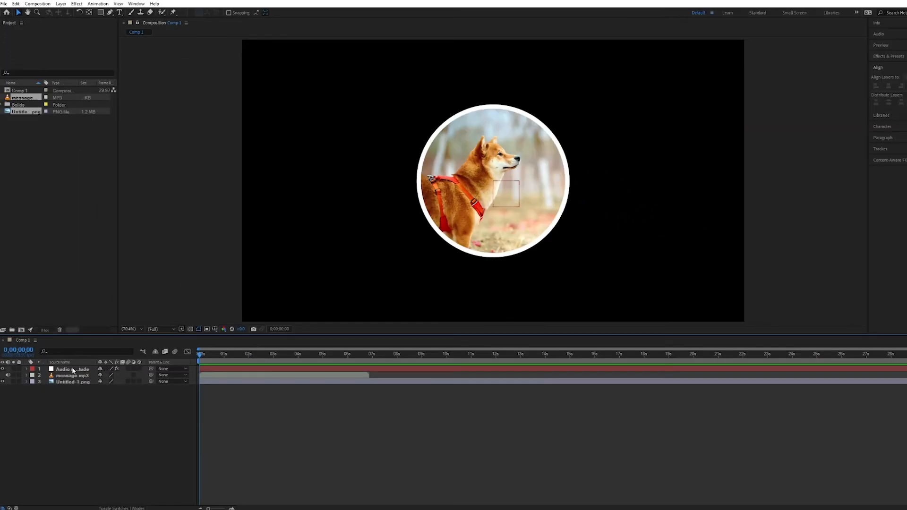
- Reveal the audio amplitude layer's keyframes and delete its Left Channel and Right Channel effects, keeping Both Channels
left_click(72, 368)
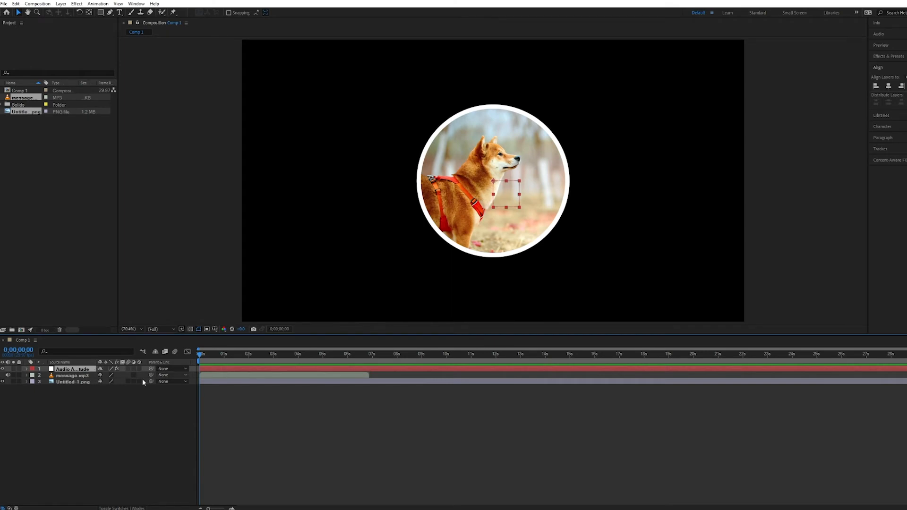
key("u")
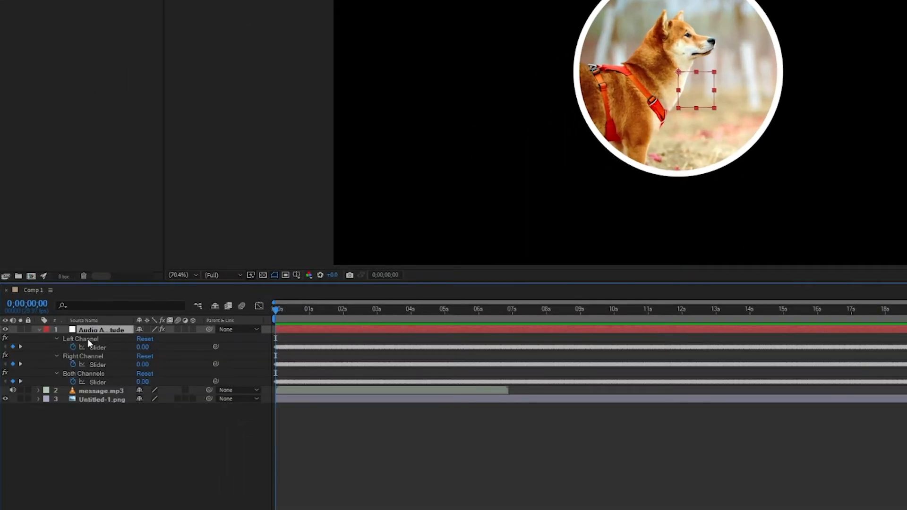
left_click(88, 339)
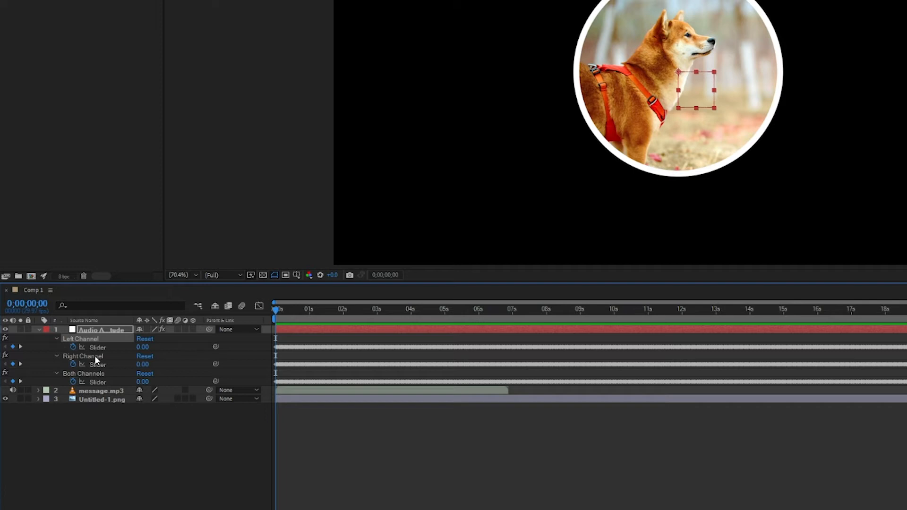
left_click(95, 358)
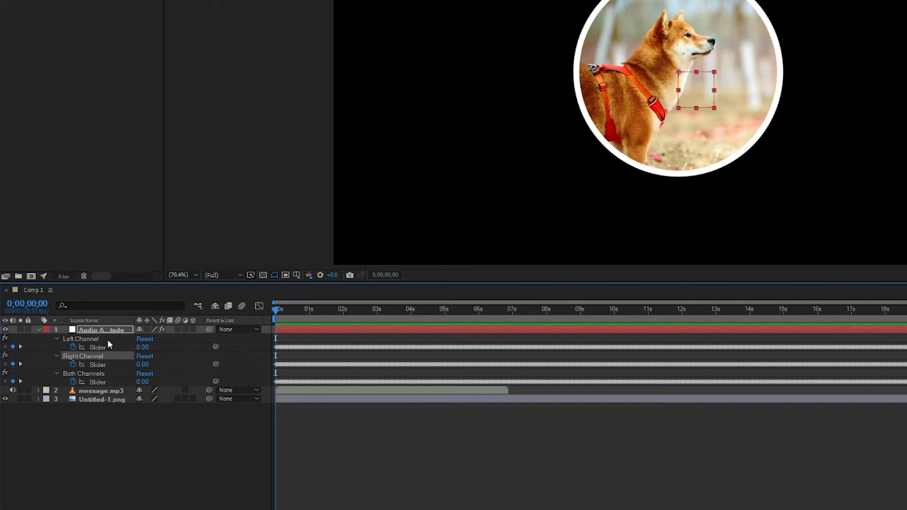
key("Delete")
left_click(106, 339)
key("Delete")
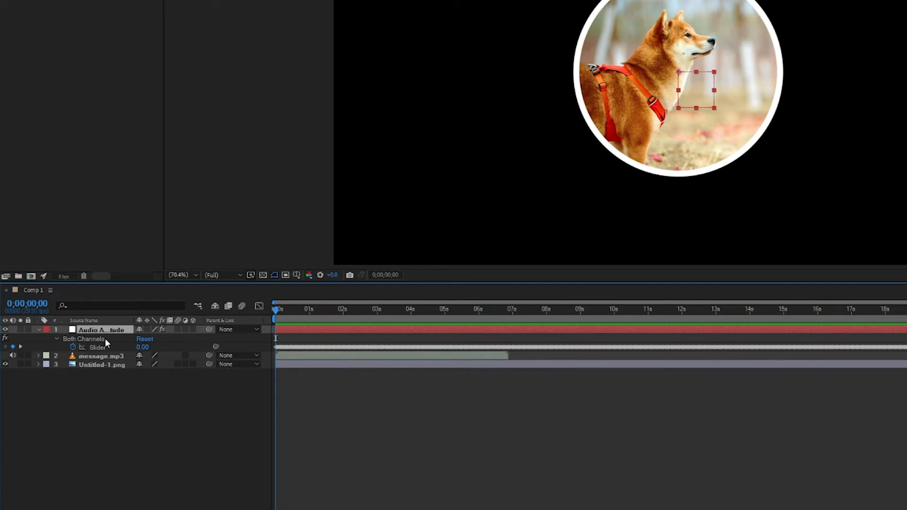
left_click(125, 370)
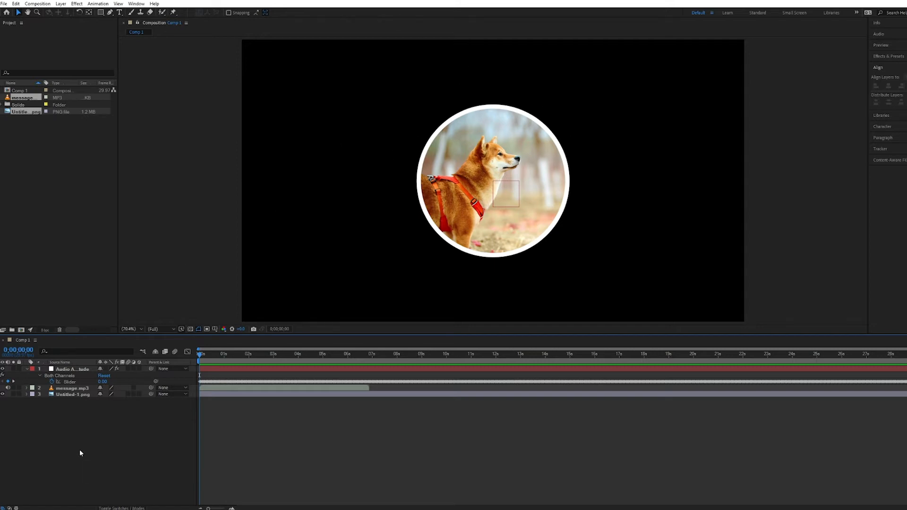
- Create a new shape layer and draw a green circle with the Ellipse tool that fully covers the dog picture
right_click(83, 437)
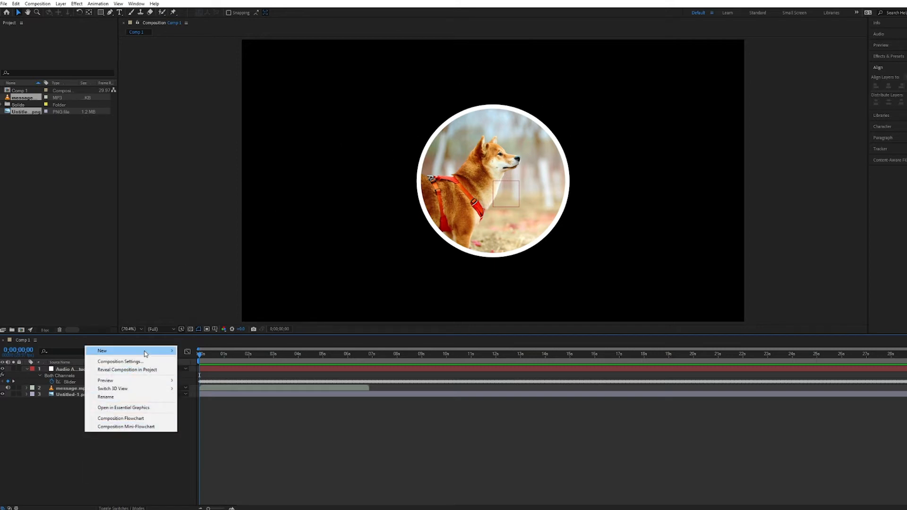
mouse_move(156, 351)
left_click(213, 402)
key("q")
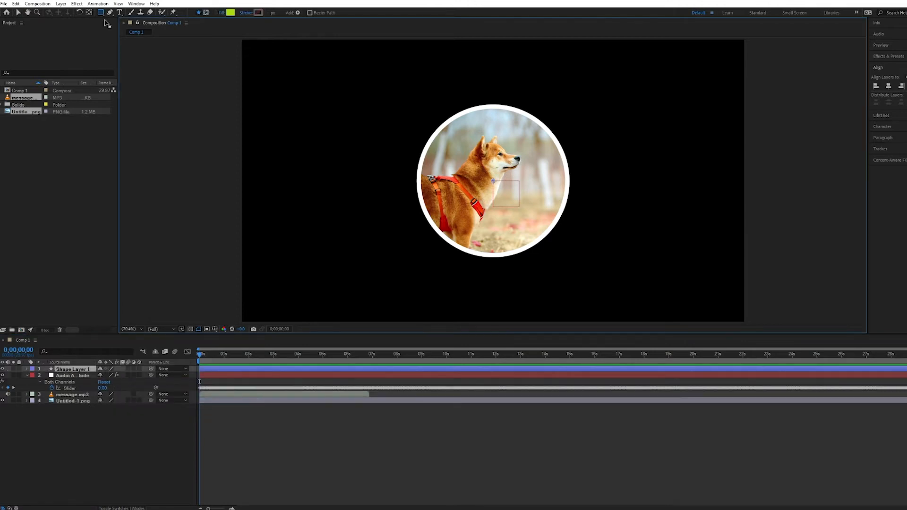
left_click_drag(101, 12, 128, 31)
left_click_drag(394, 93, 585, 226)
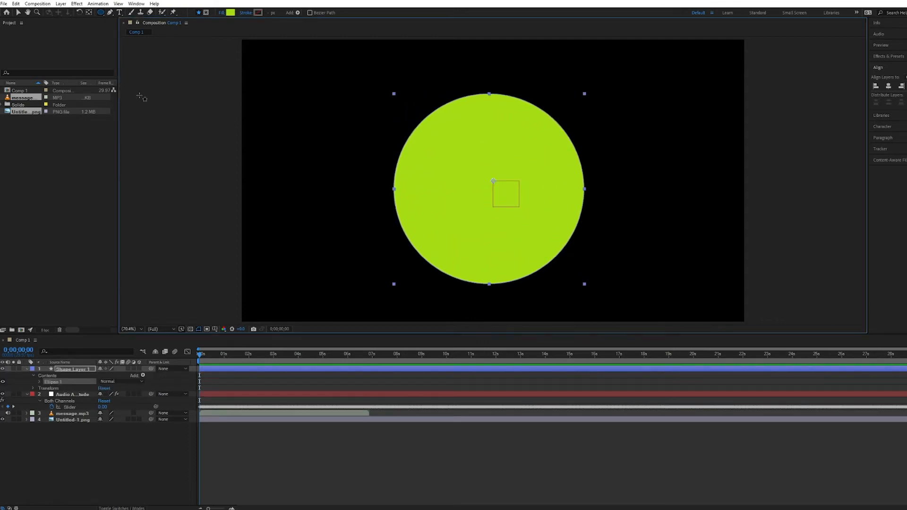
- Reposition the green circle freehand and move its anchor point away from the circle's centre
left_click(18, 12)
mouse_move(488, 141)
left_mouse_down()
mouse_move(556, 125)
mouse_move(496, 119)
mouse_move(491, 127)
left_mouse_up()
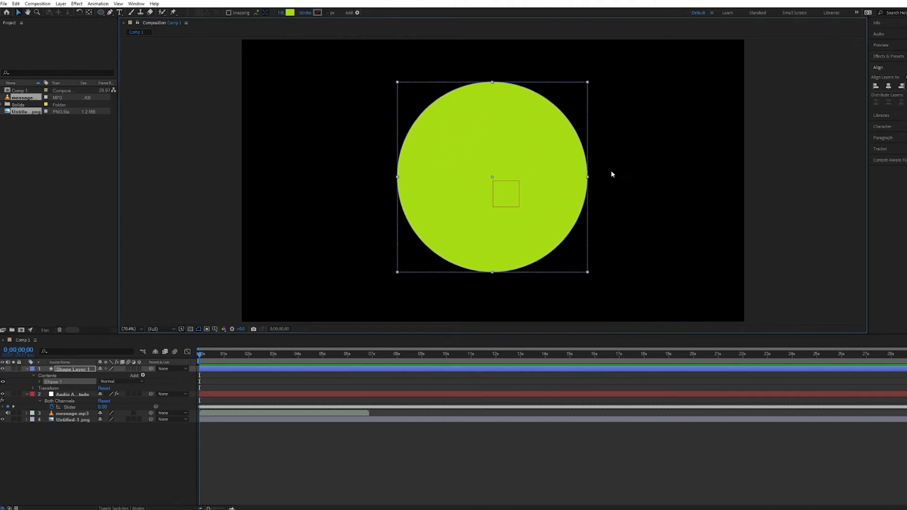
left_click(615, 126)
left_click(531, 107)
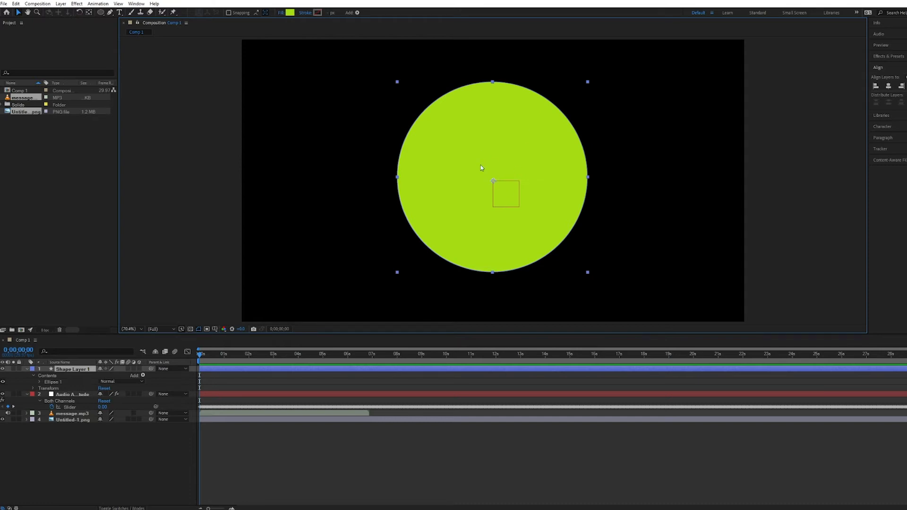
left_click_drag(493, 180, 438, 176)
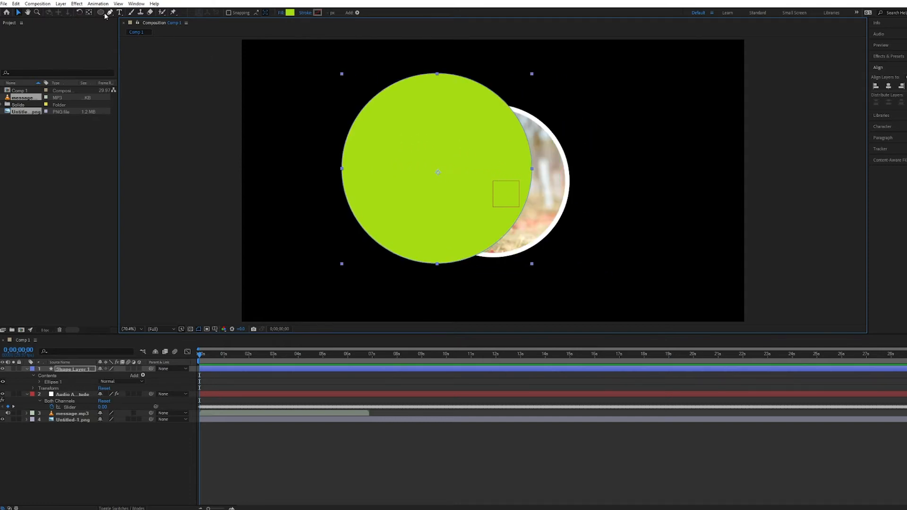
left_click(72, 13)
left_click_drag(432, 177, 454, 176)
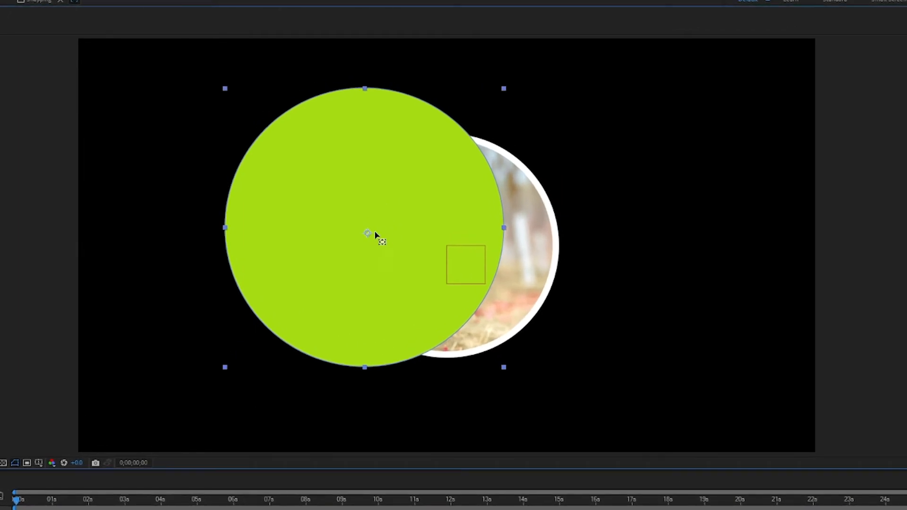
left_click_drag(439, 232, 457, 181)
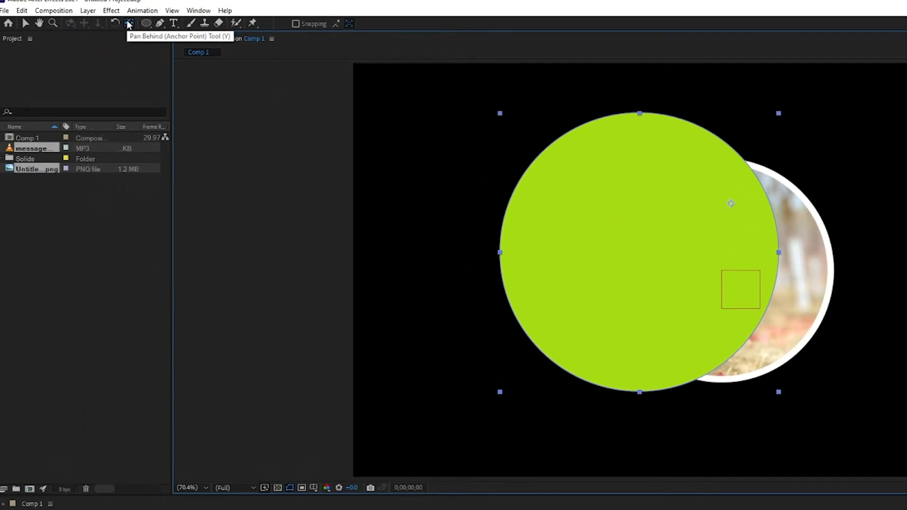
- Centre the anchor point on the green circle and align the circle horizontally and vertically to the composition's centre
double_click(128, 26, "ctrl")
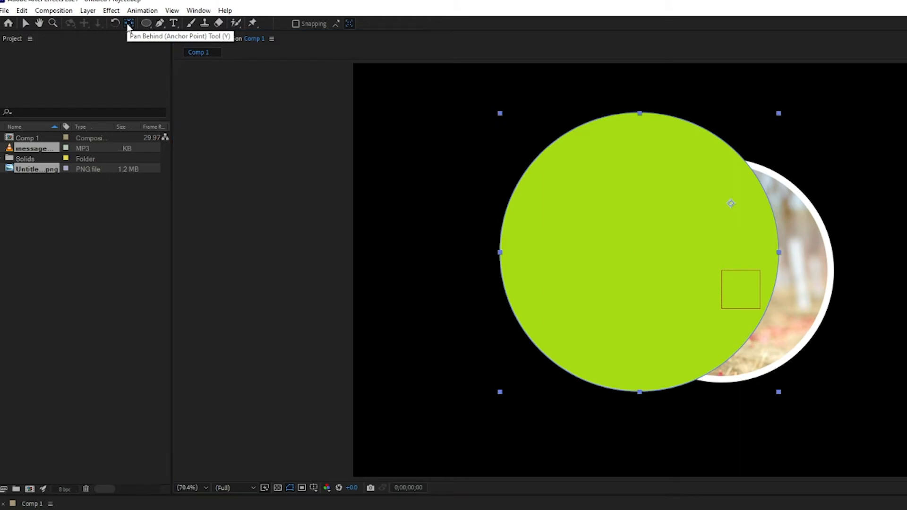
left_click(28, 26)
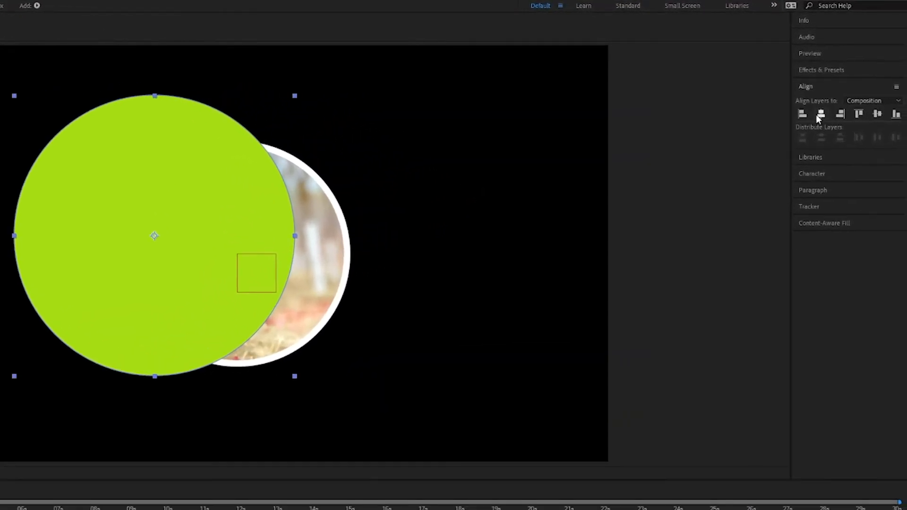
left_click(817, 113)
left_click(881, 113)
- Move Shape Layer 1 below Untitled-1.png in the layer stack so the circle sits behind the picture
left_click_drag(59, 369, 72, 427)
left_click(77, 428)
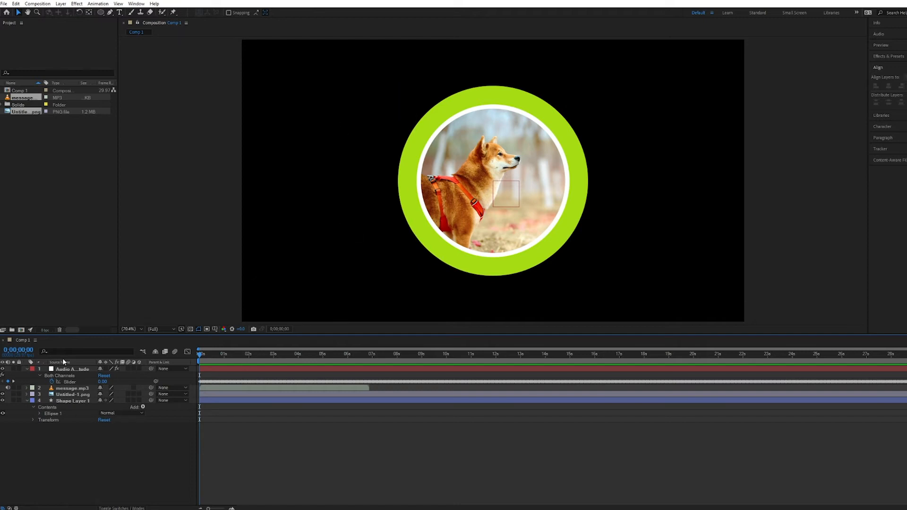
left_click(67, 369)
- Add an expression to Shape Layer 1's Scale and link it to the Both Channels slider of the audio amplitude layer
left_click(75, 401)
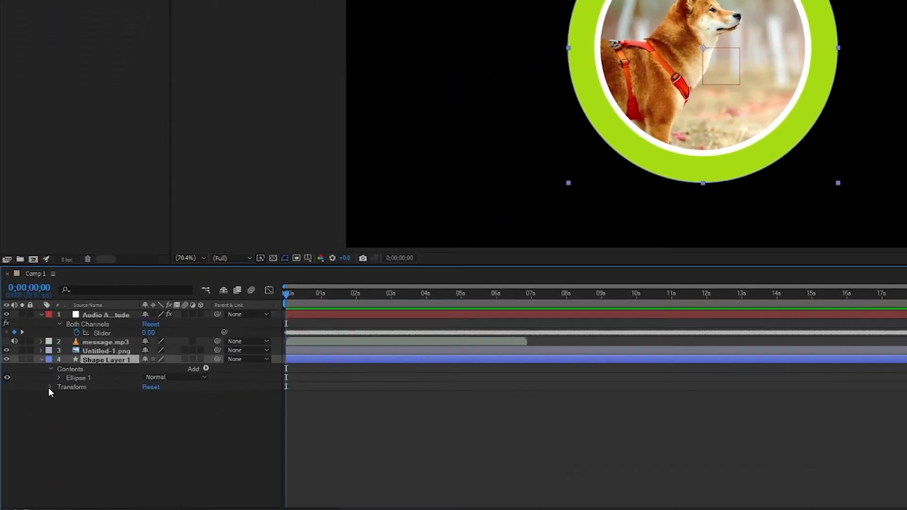
left_click(50, 387)
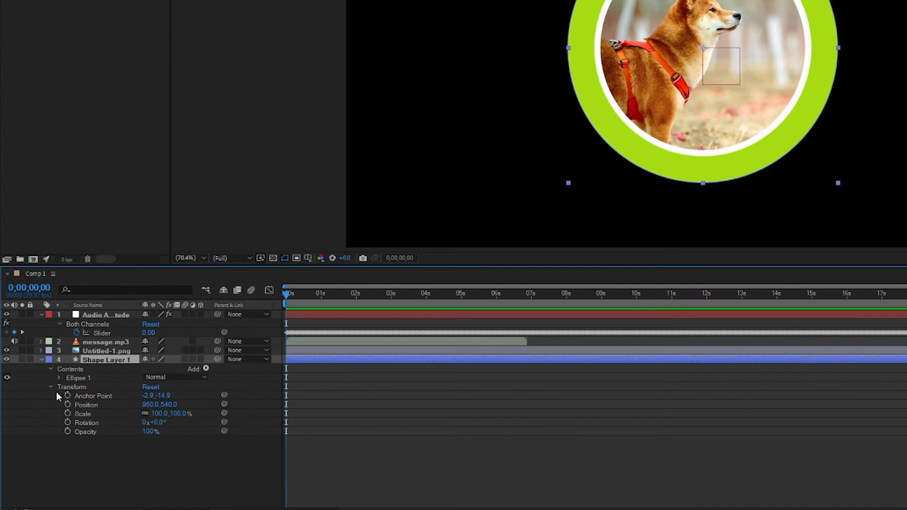
left_click(93, 417)
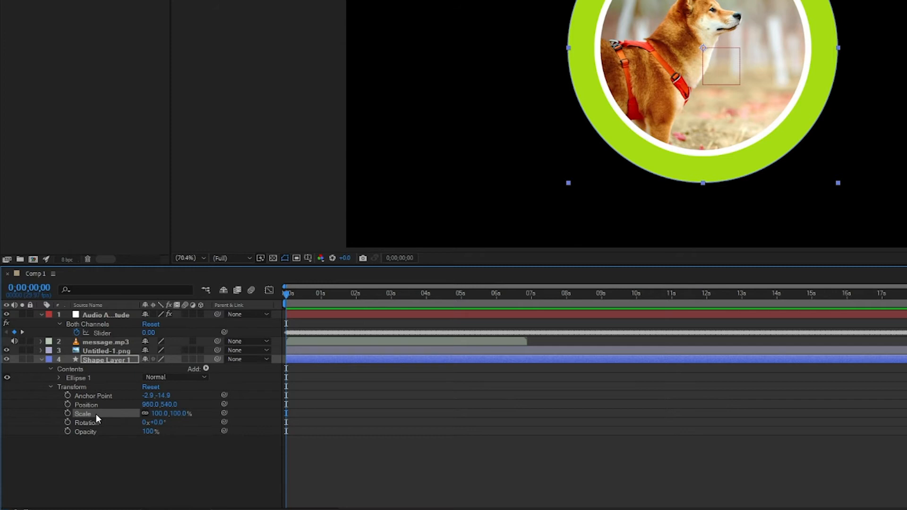
left_click(66, 413, "alt")
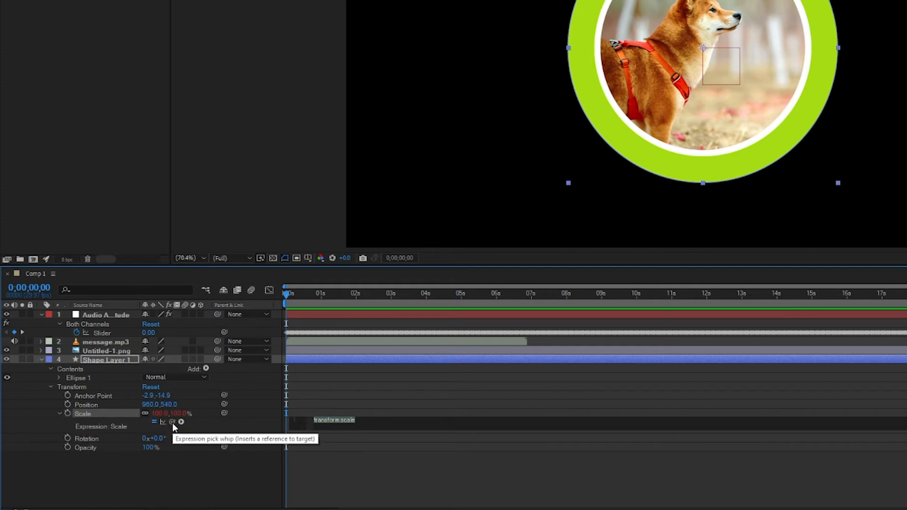
left_click_drag(172, 423, 112, 336)
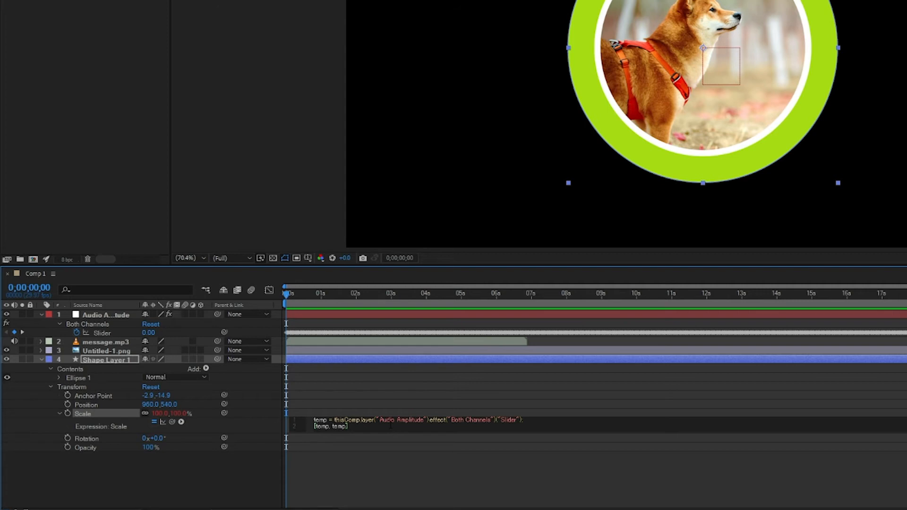
left_click(267, 480)
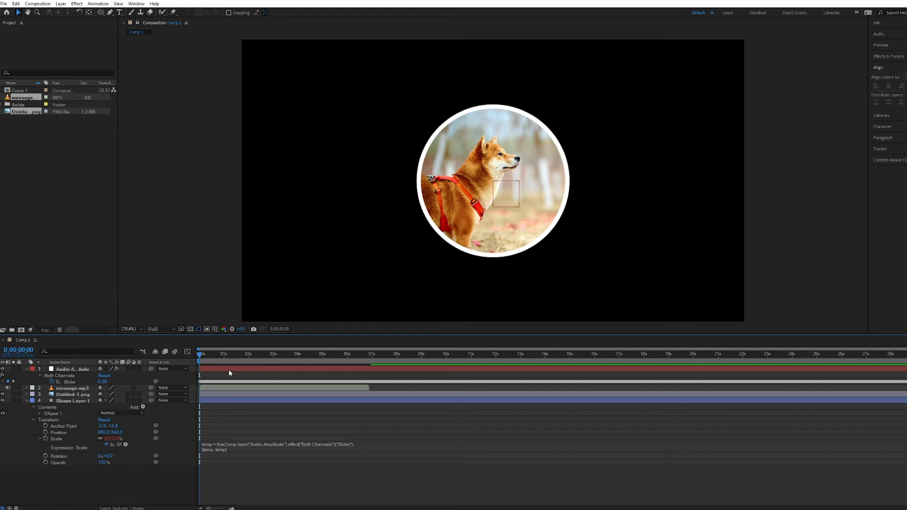
- Hide the Untitled-1.png layer and preview the circle's audio-driven scaling from the start of the composition
key("space")
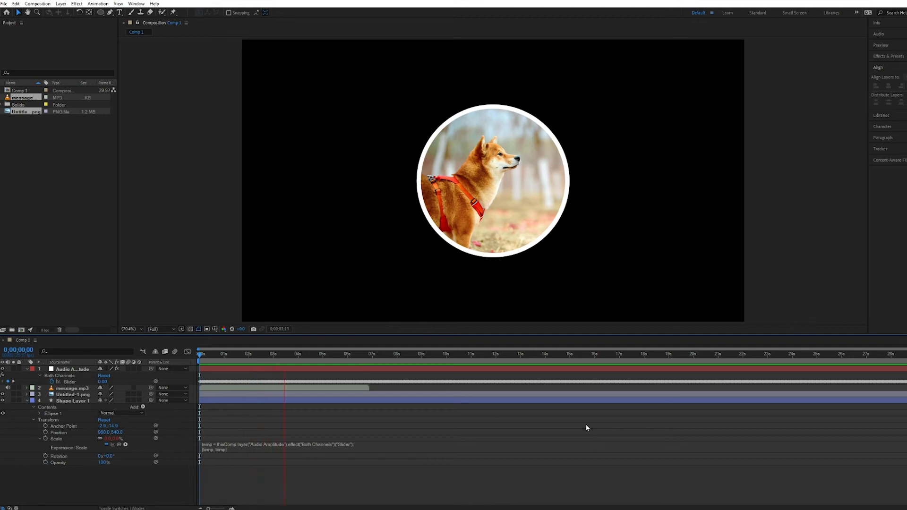
key("space")
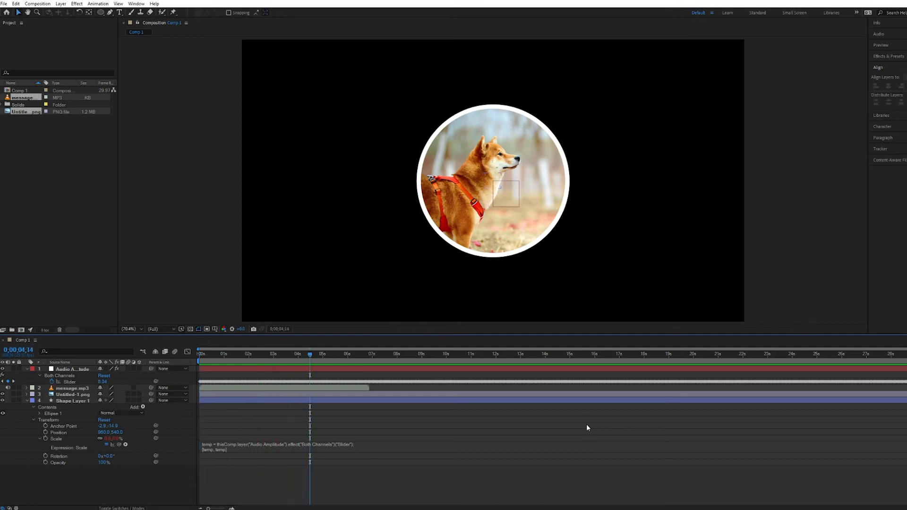
left_click(3, 394)
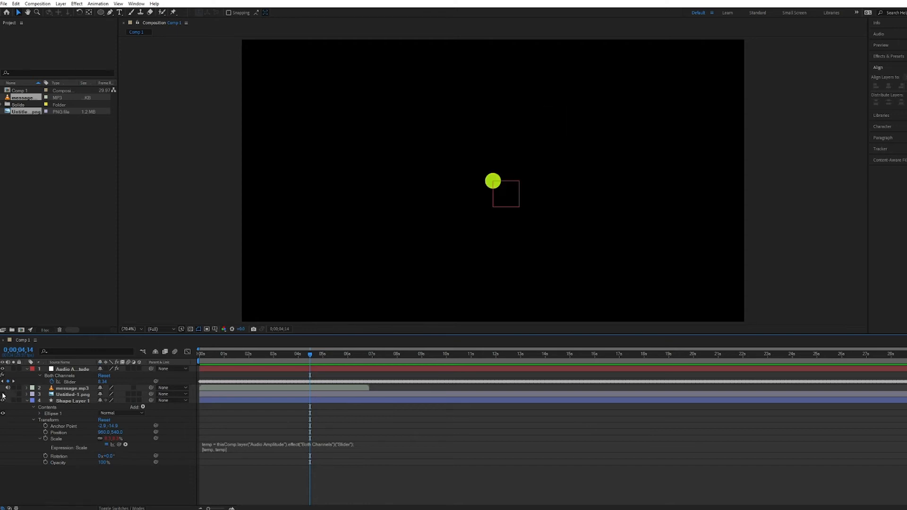
left_click(202, 355)
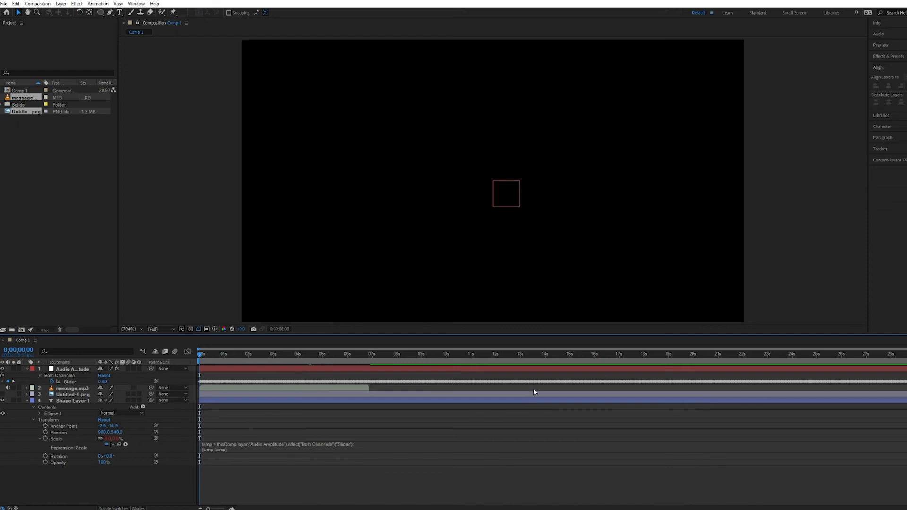
key("space")
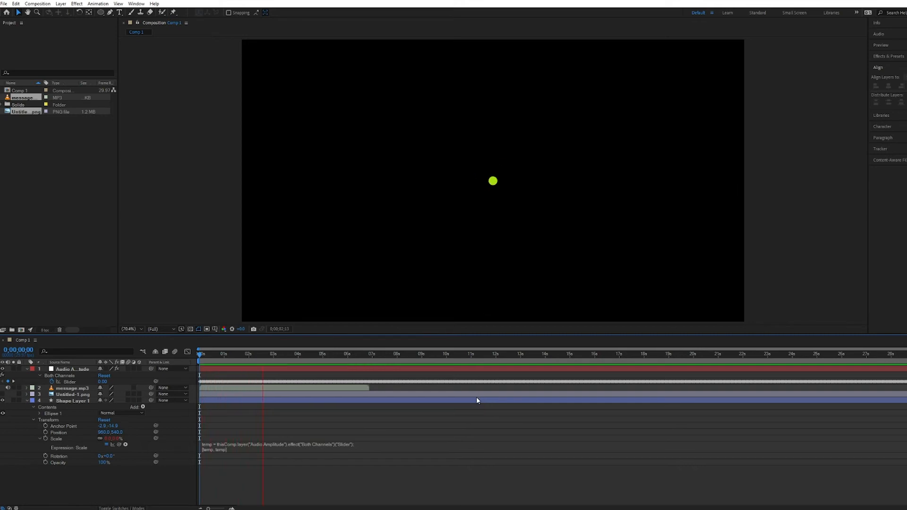
key("space")
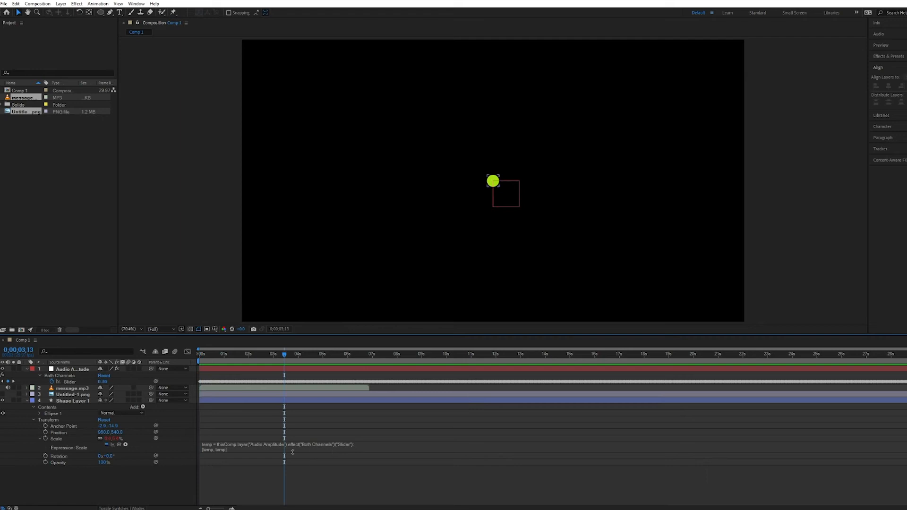
- Append + [50,50] to the [temp, temp] line of Shape Layer 1's Scale expression
left_click(245, 451)
left_click(241, 445)
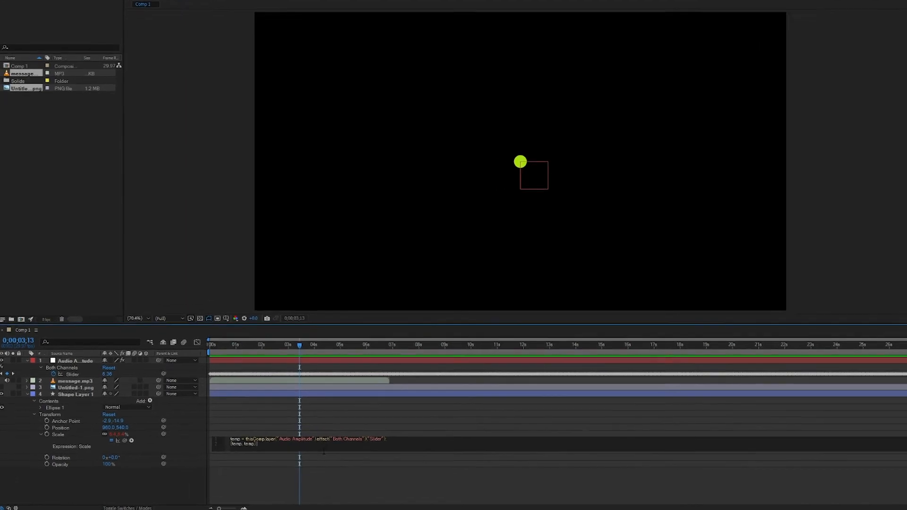
type("*")
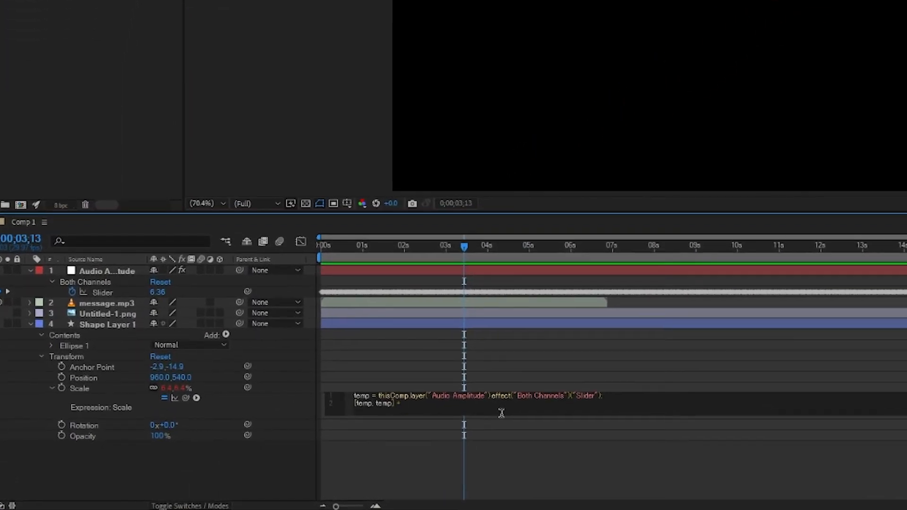
type(" [")
type("50,50")
left_click(508, 475)
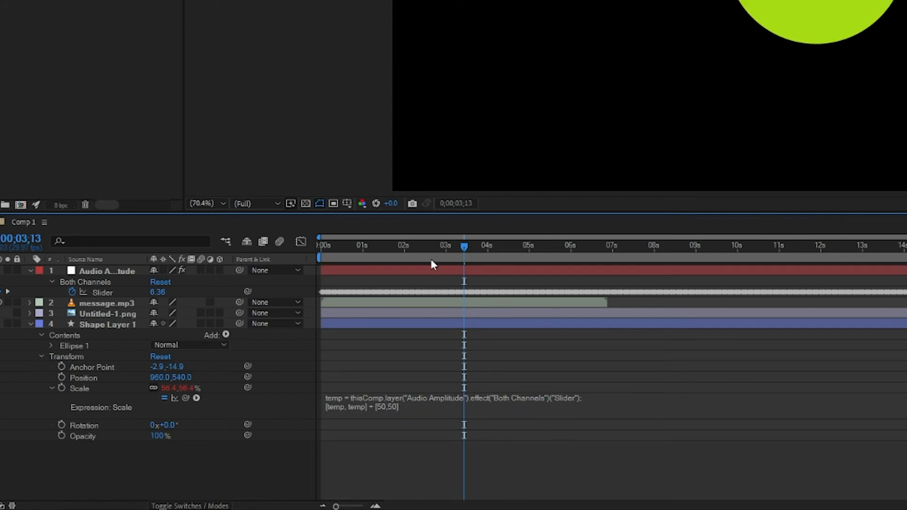
- Return to the start of the composition, make the Untitled-1.png layer visible again and preview the animation
left_click_drag(367, 249, 249, 252)
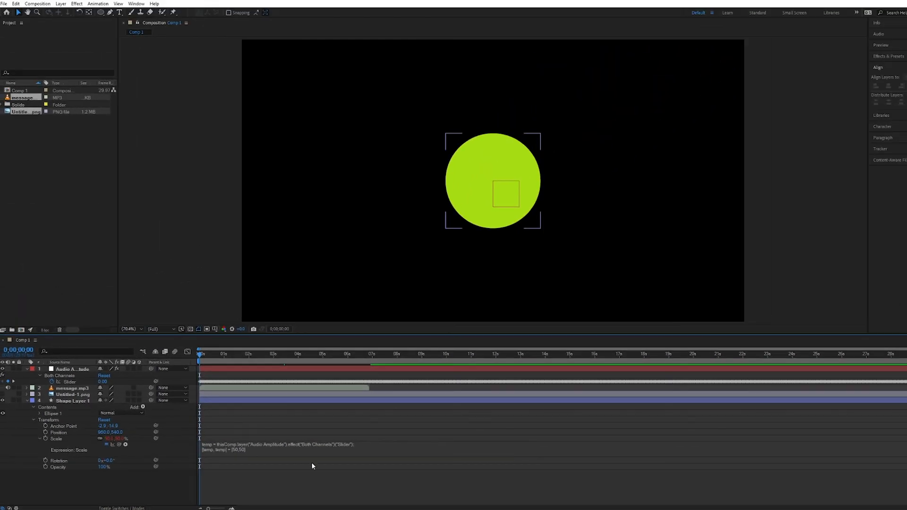
left_click(2, 394)
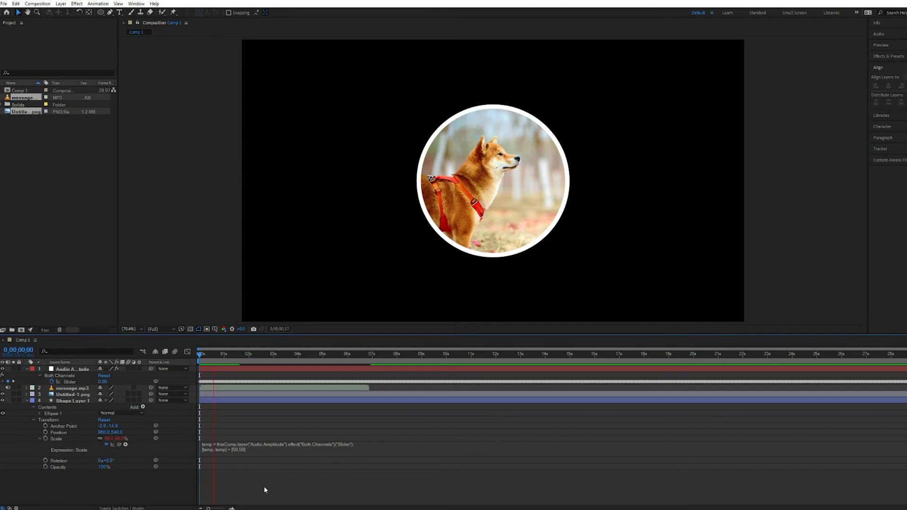
- Change the offset in Shape Layer 1's Scale expression to [80,80]
left_click(239, 448)
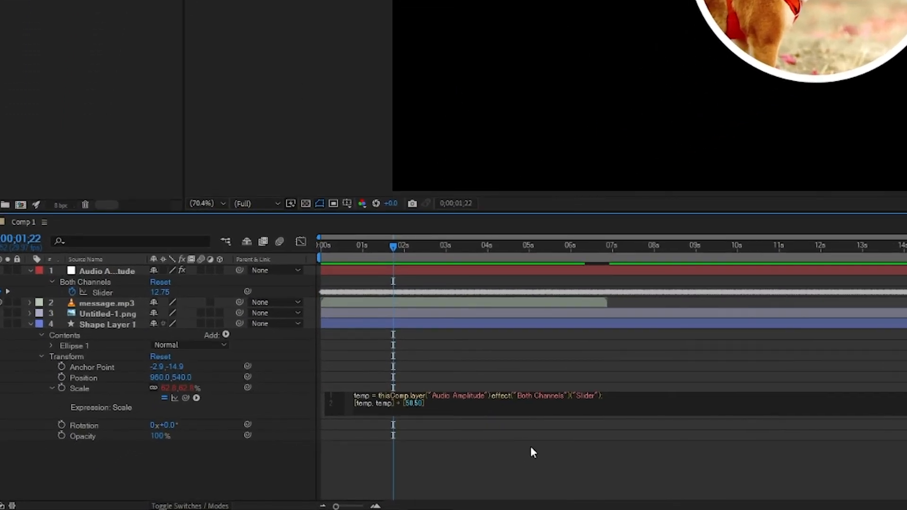
key("BackSpace")
type("8")
key("BackSpace")
type("8")
left_click(532, 449)
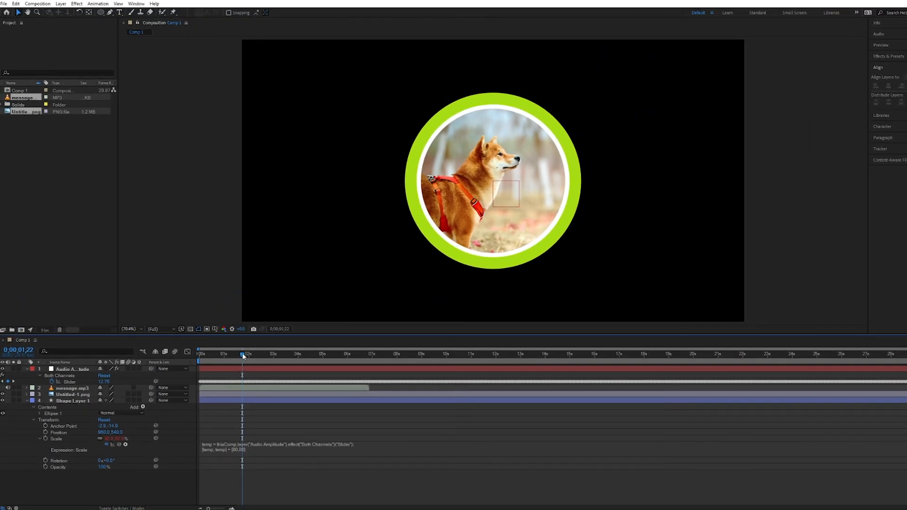
- Preview the circle's audio-driven scaling behind the picture from the start of the composition through the end of the audio
left_click_drag(243, 356, 200, 355)
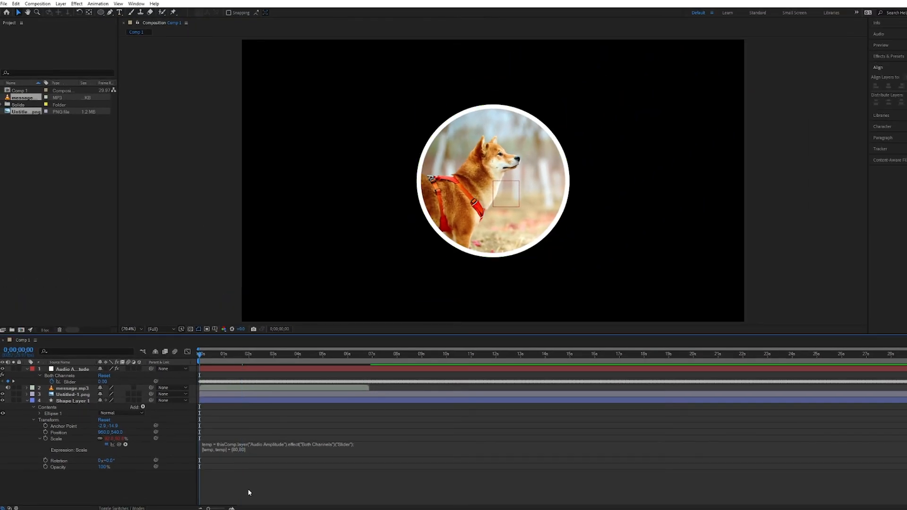
key("space")
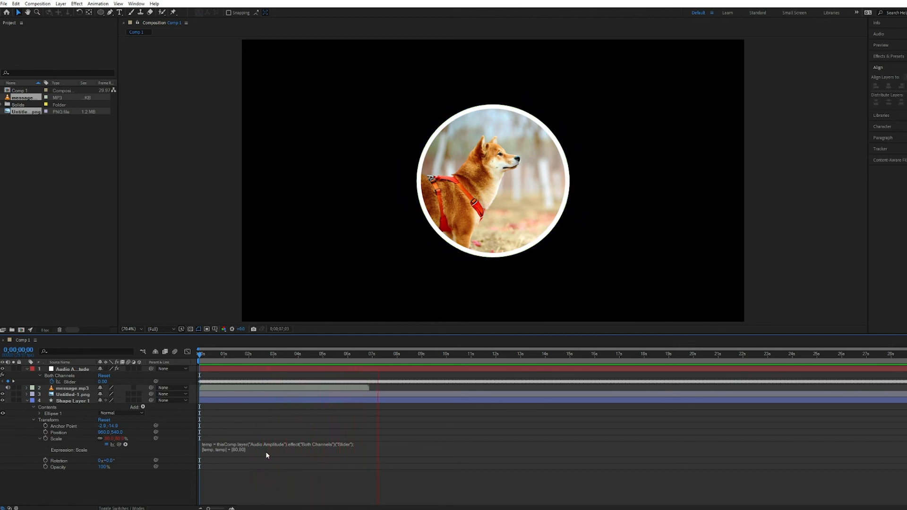
key("space")
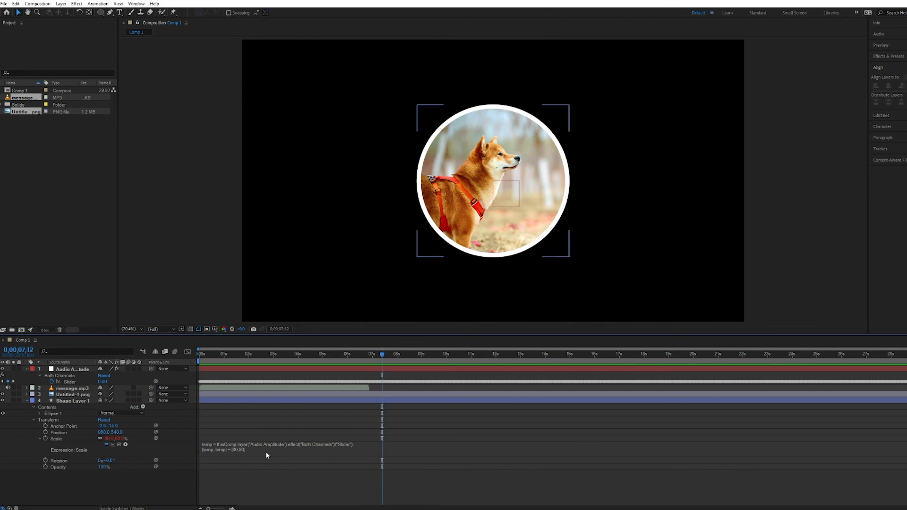
left_click(248, 453)
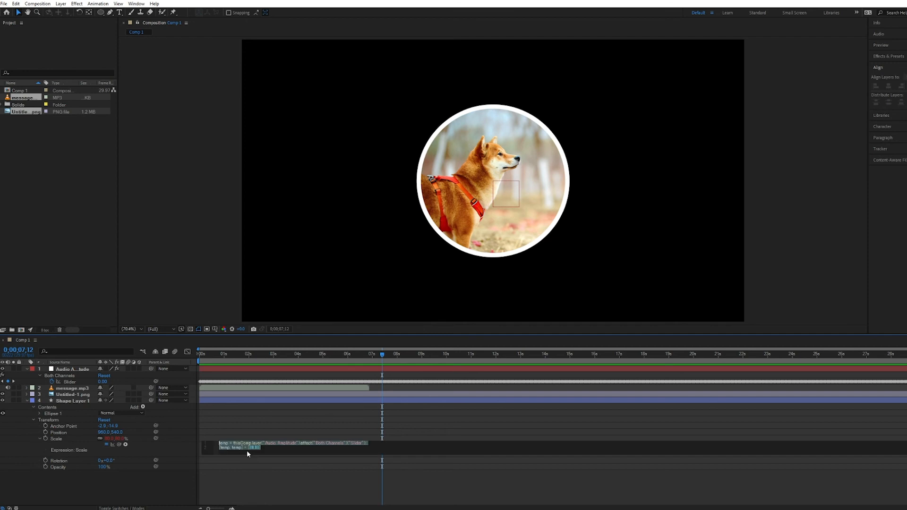
left_click(446, 152)
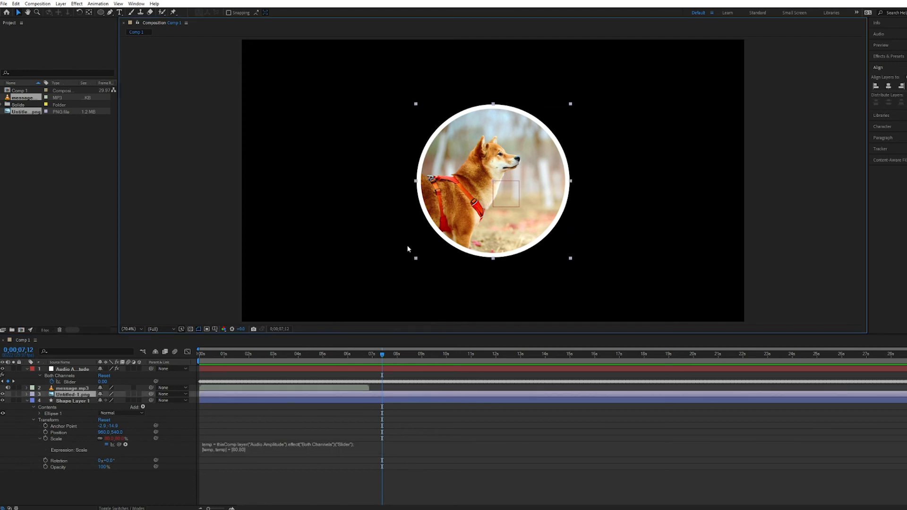
left_click(243, 449)
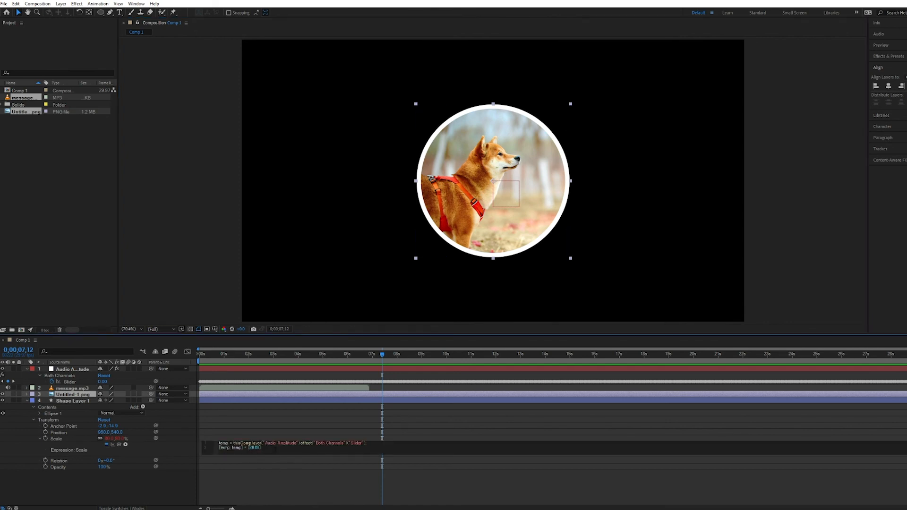
left_click(167, 486)
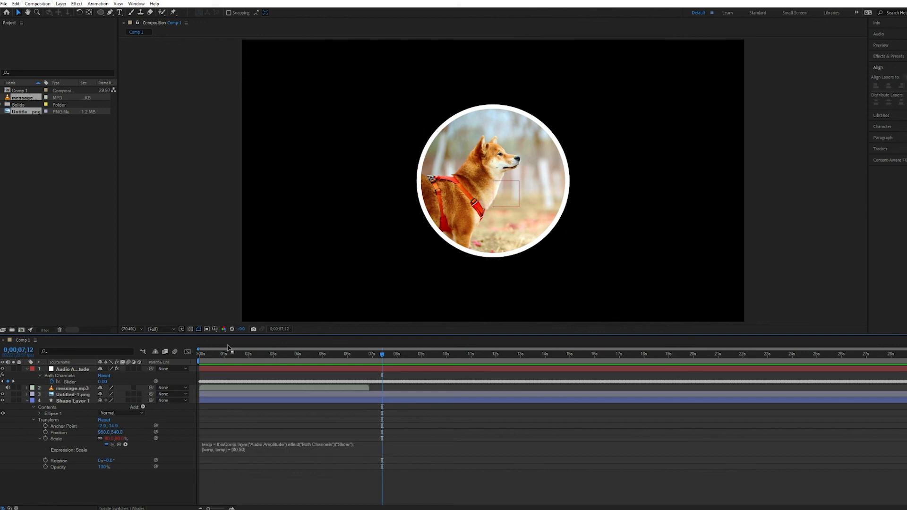
- Return the playhead to the start of the composition and leave all layers deselected
left_click(199, 355)
left_click(422, 133)
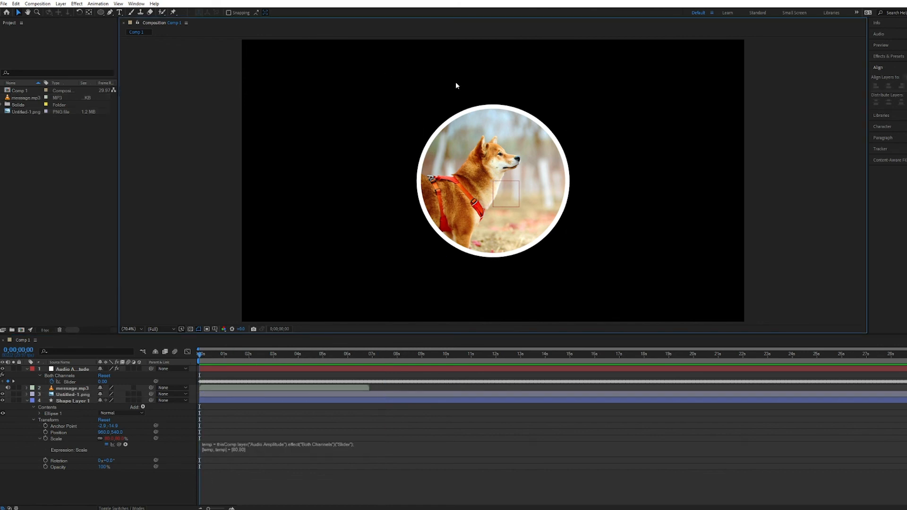